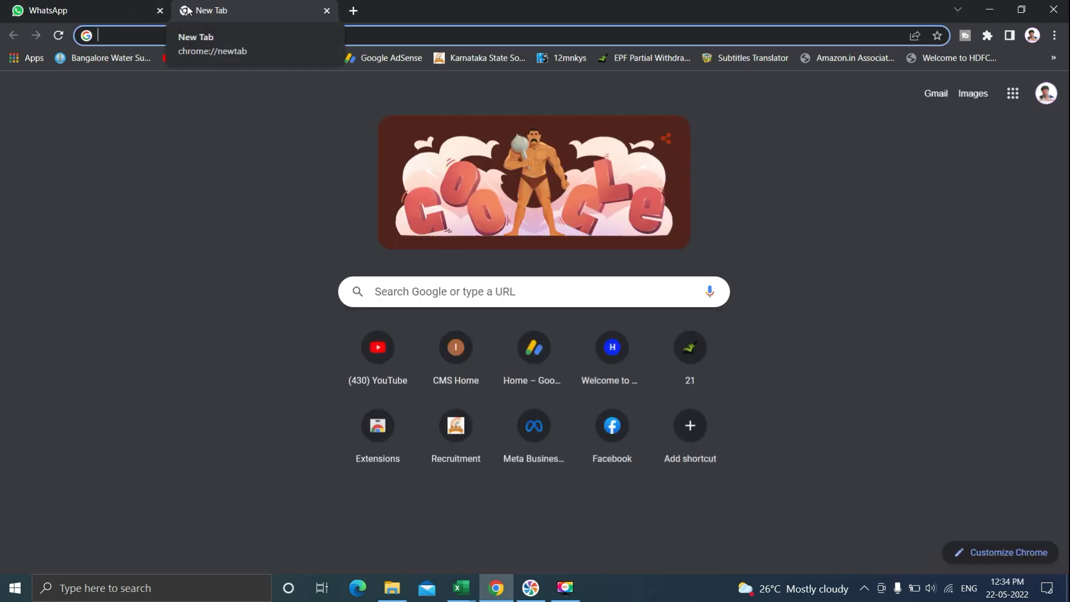
{"action": "type", "text": "epfo"}
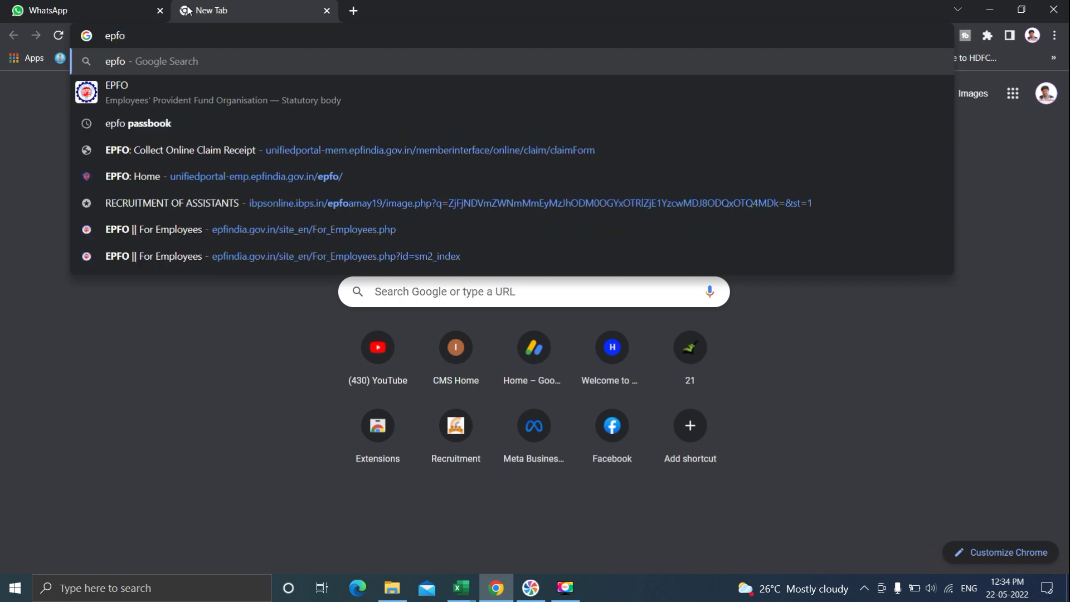
Step: Search Google for 'epfo' and open the official epfindia.gov.in site
{"action": "key", "text": "Return"}
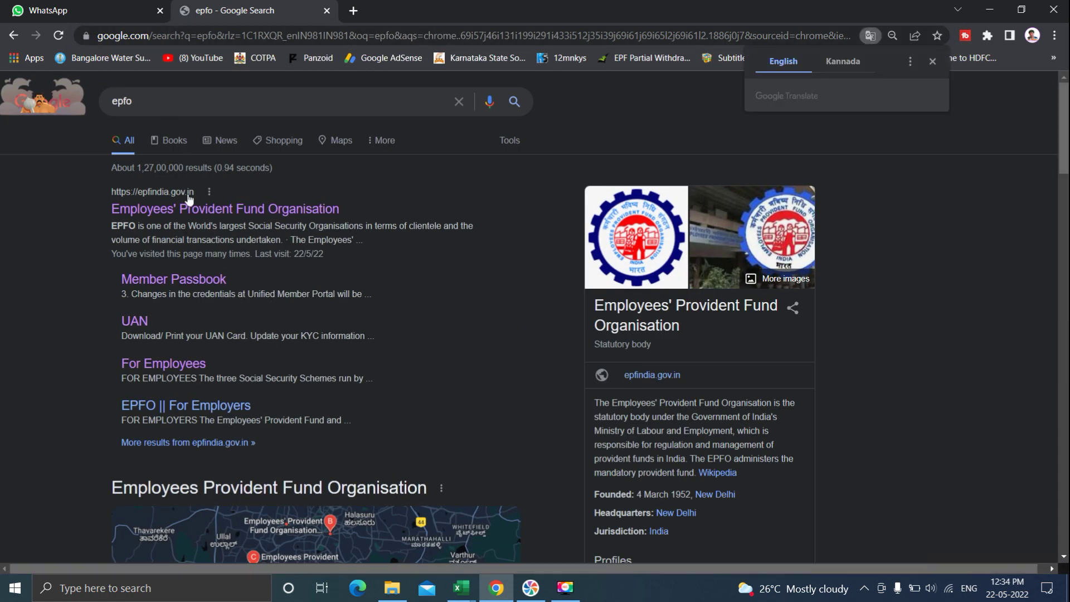
{"action": "left_click", "coordinate": [191, 208]}
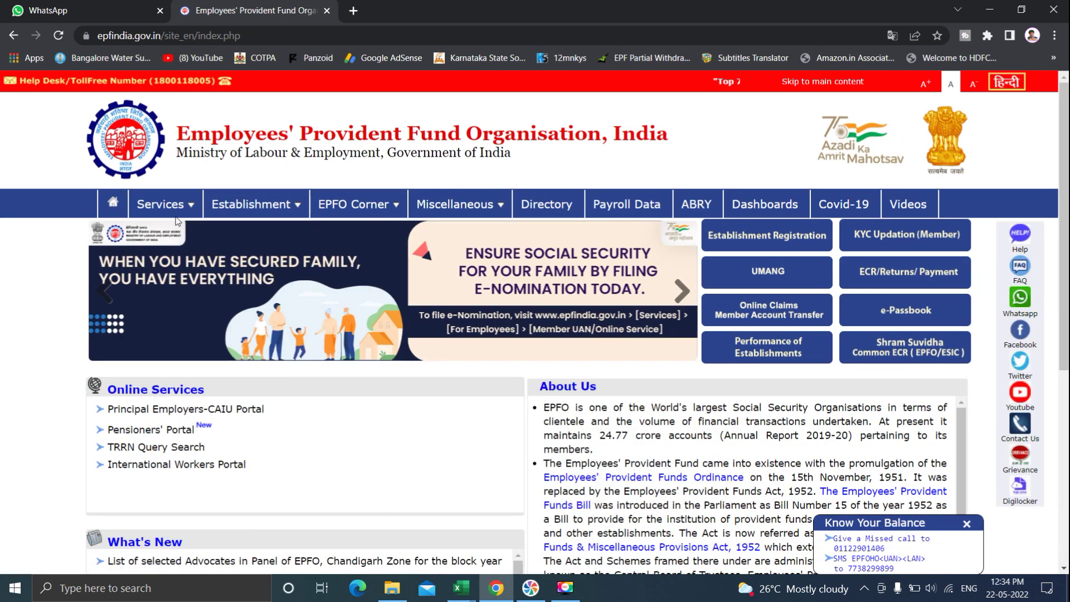
{"action": "mouse_move", "coordinate": [166, 204]}
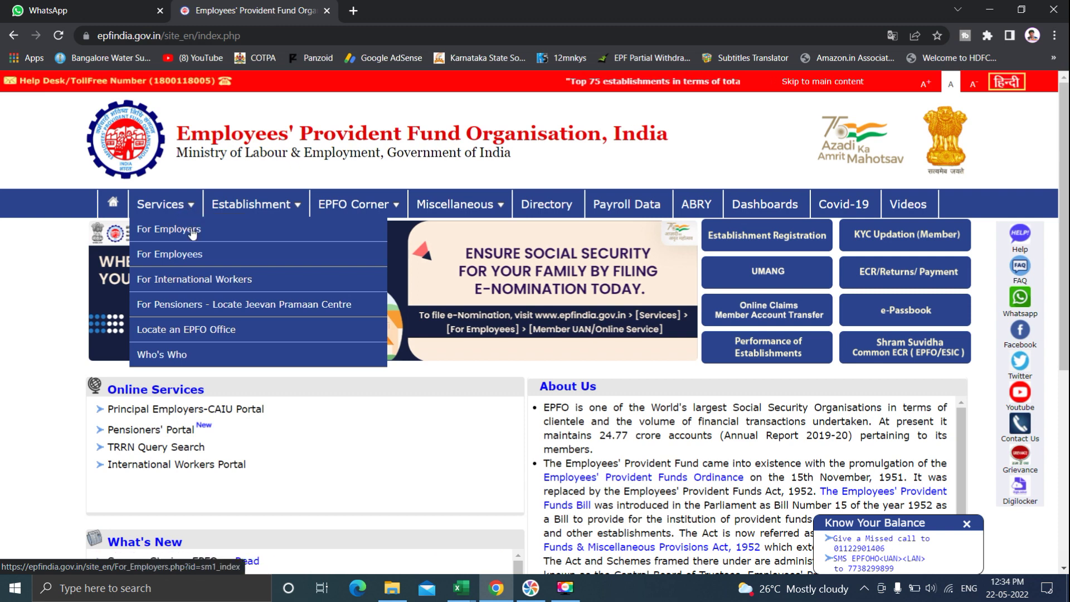
Step: Open Member UAN/Online Service (OCS/OTCP) from Services > For Employees
{"action": "left_click", "coordinate": [211, 255]}
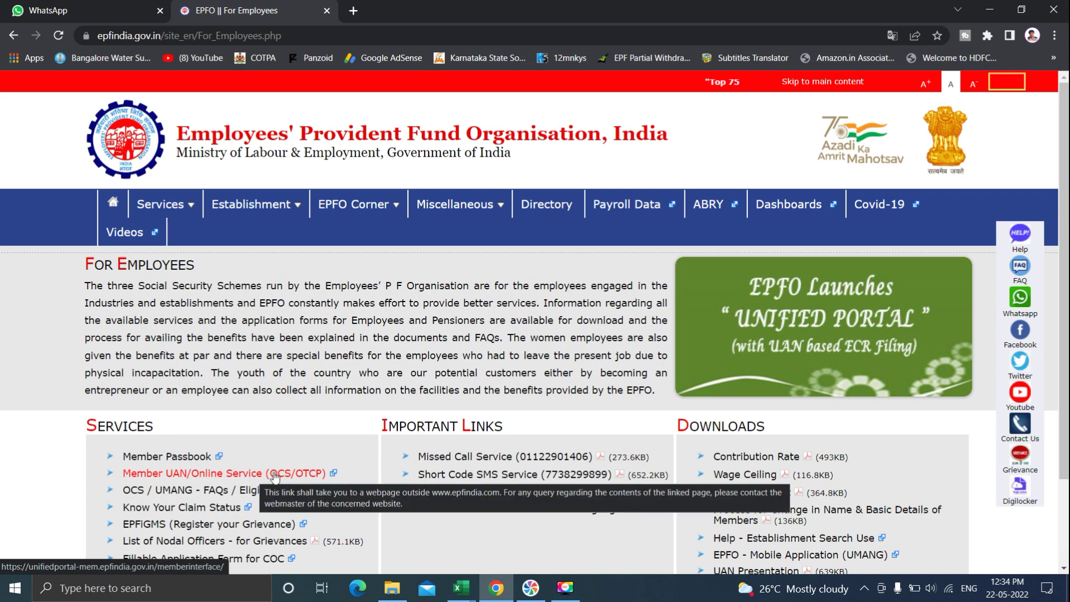
{"action": "left_click", "coordinate": [274, 474]}
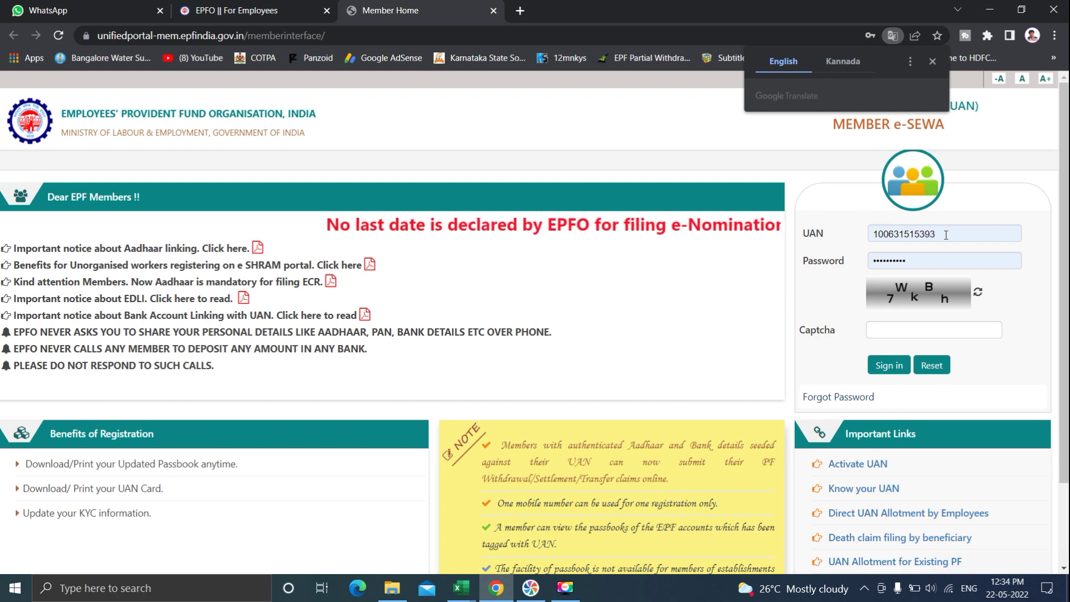
Step: Sign in with the captcha, check the e-Nomination page, then return to Member Home
{"action": "left_click", "coordinate": [909, 330]}
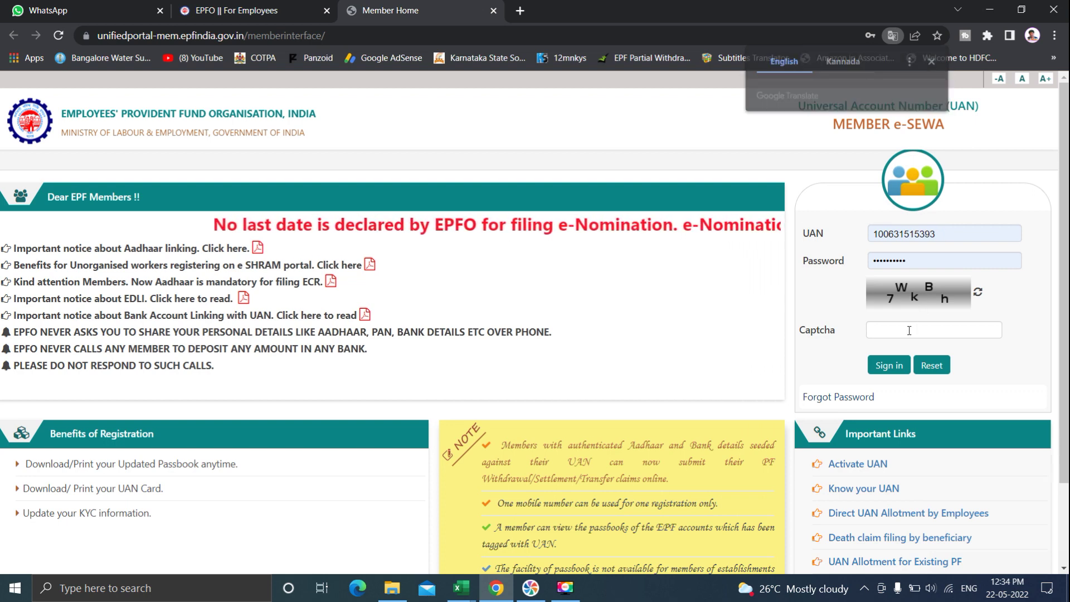
{"action": "type", "text": "7"}
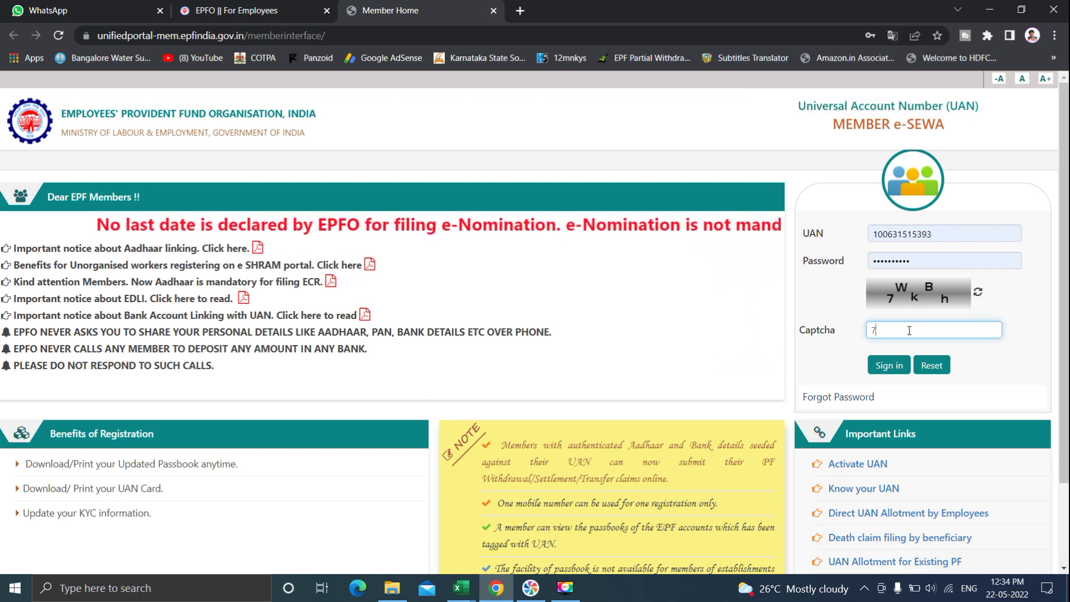
{"action": "type", "text": "Wk"}
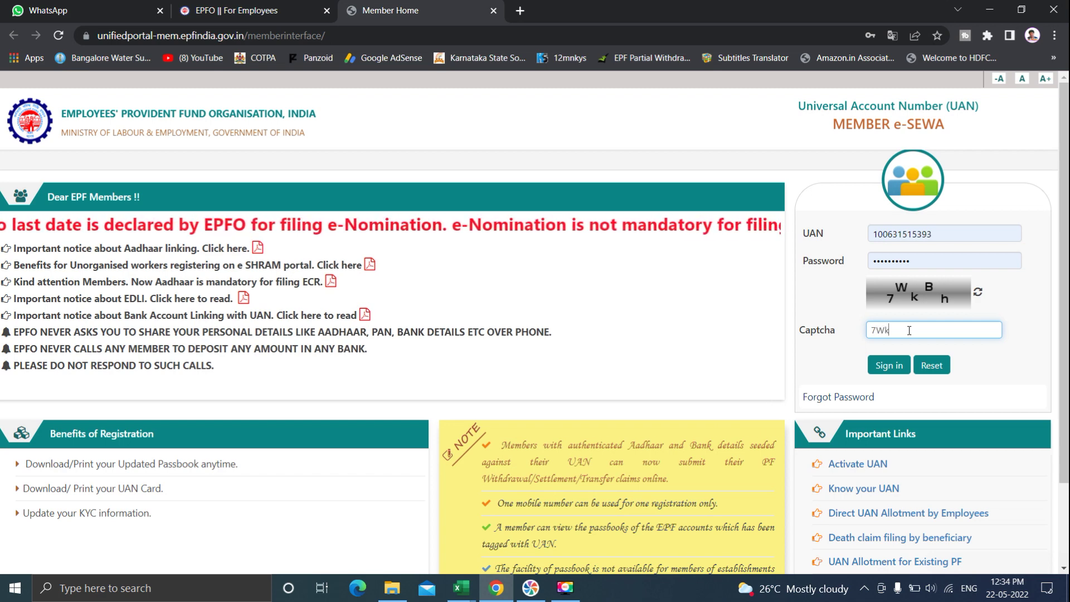
{"action": "type", "text": "Bh"}
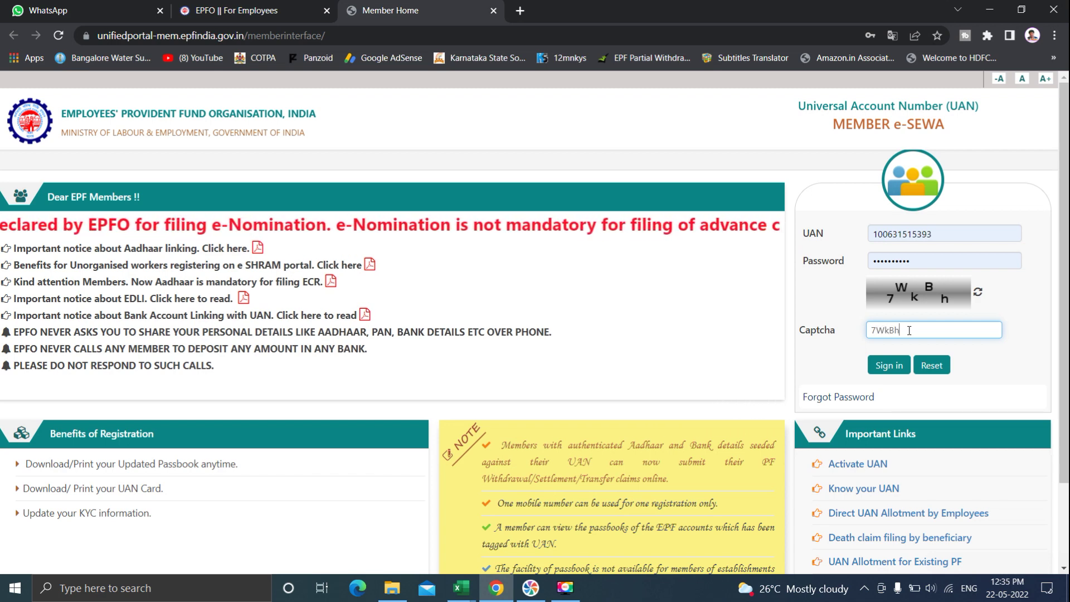
{"action": "left_click", "coordinate": [886, 365]}
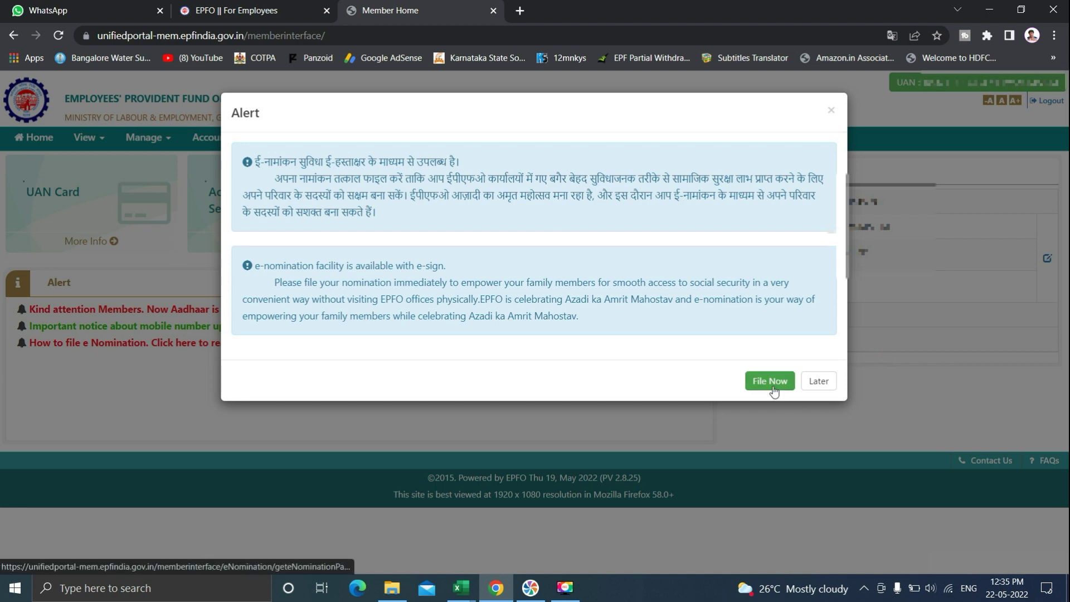
{"action": "left_click", "coordinate": [771, 383]}
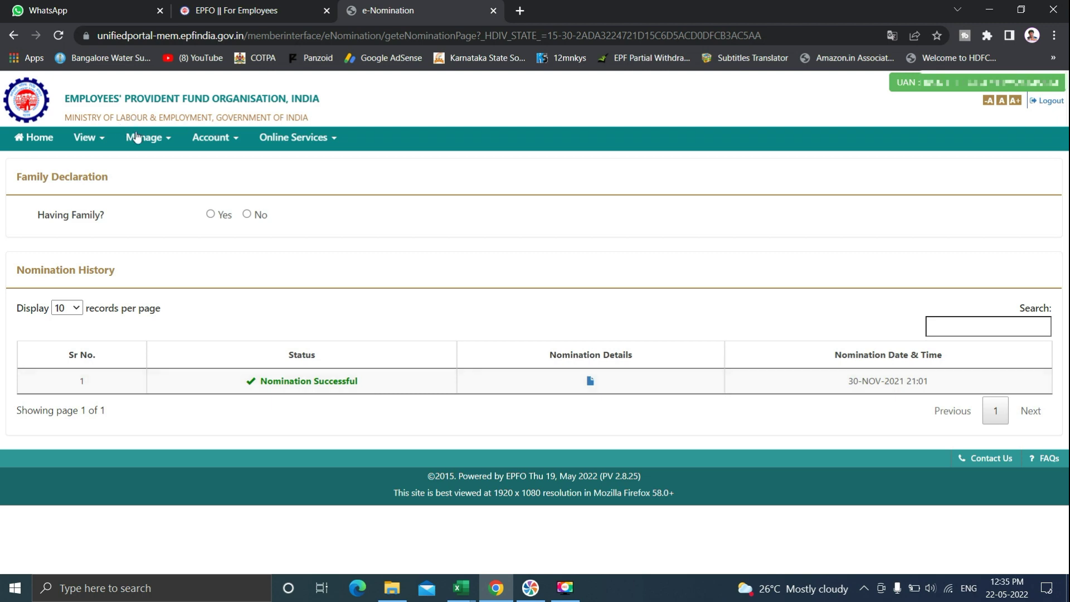
{"action": "left_click", "coordinate": [50, 137]}
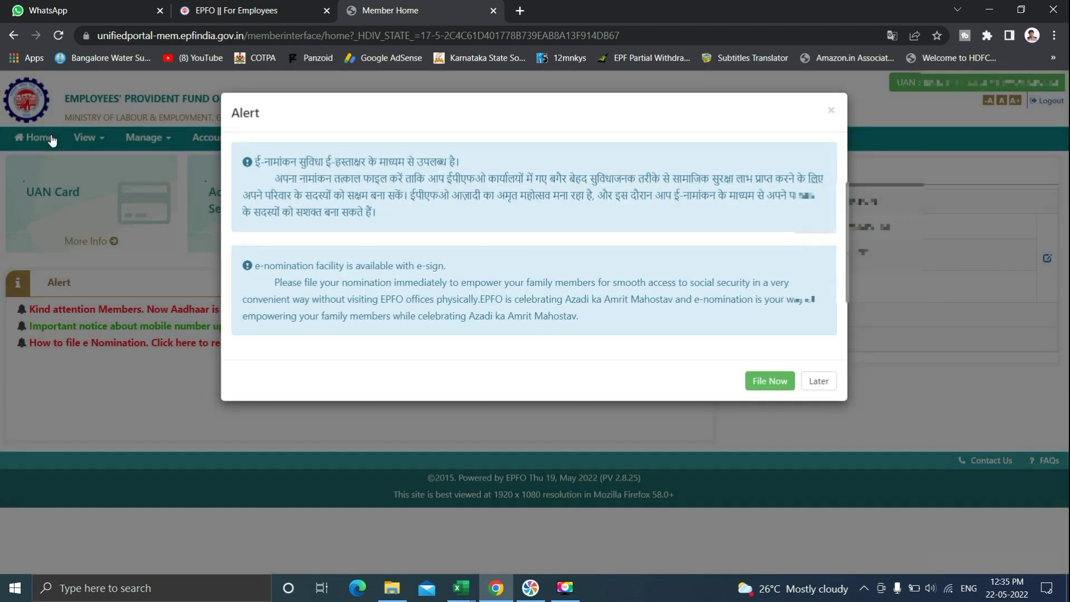
Step: Postpone the e-nomination alert and go to Manage > Contact Details
{"action": "left_click", "coordinate": [812, 382]}
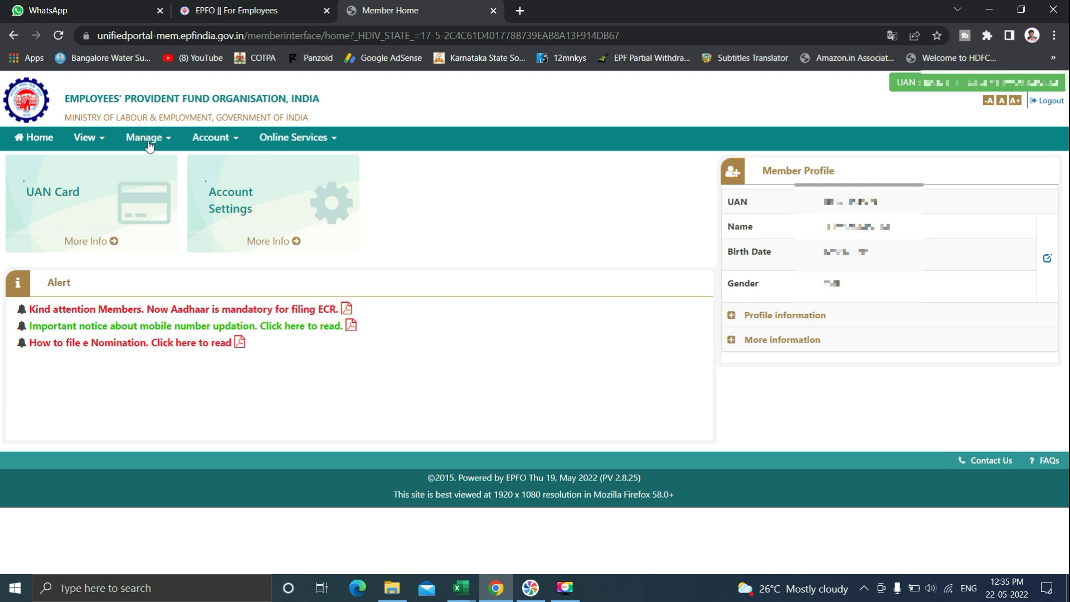
{"action": "left_click", "coordinate": [169, 140]}
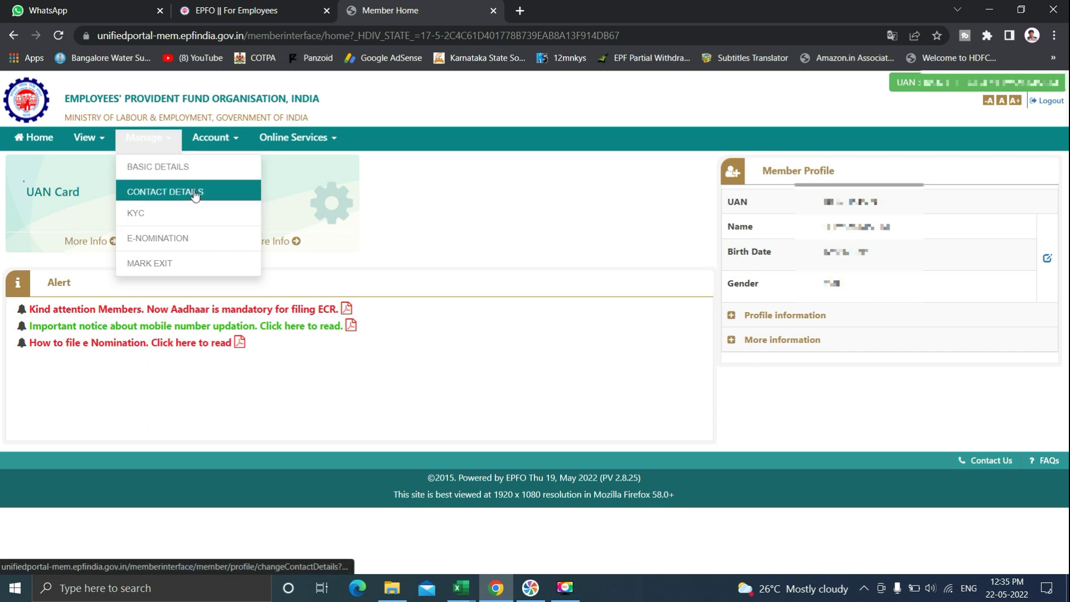
{"action": "left_click", "coordinate": [223, 203]}
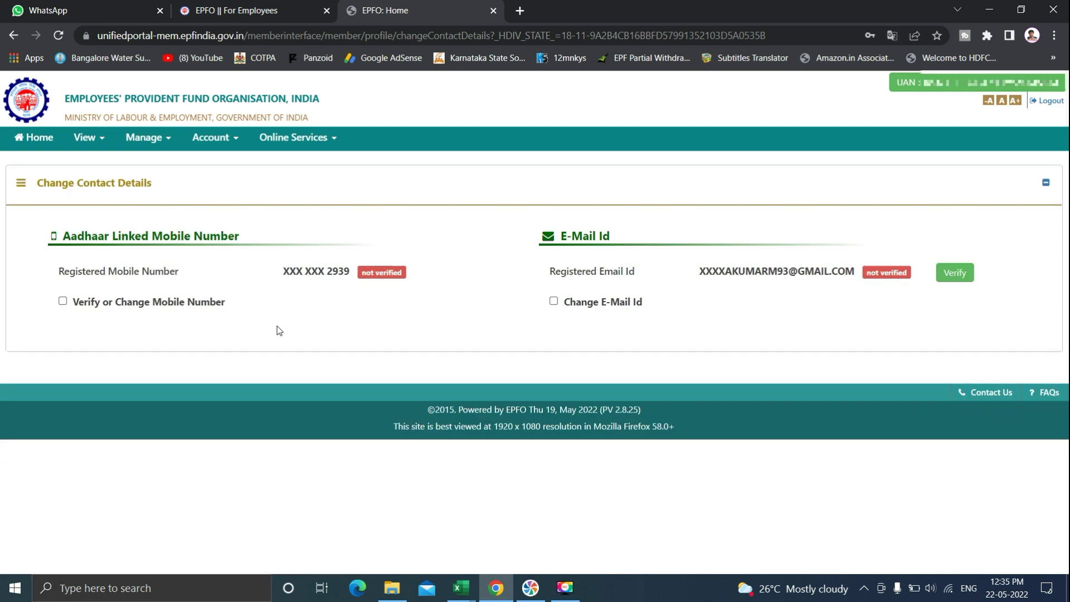
Step: Enter and confirm the new Aadhaar-linked mobile number, then request its OTP
{"action": "left_click", "coordinate": [62, 302]}
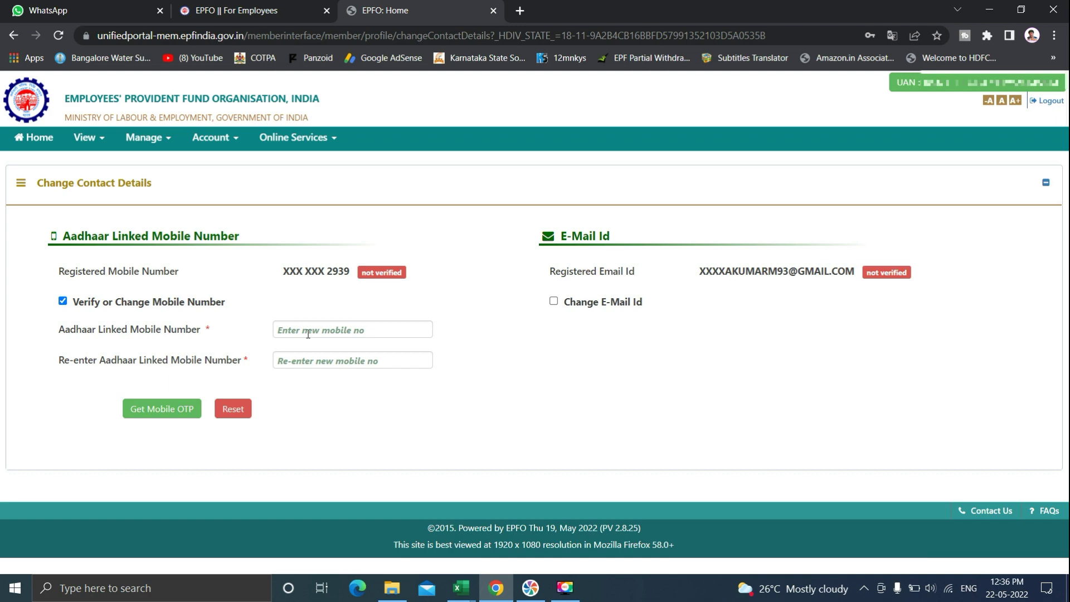
{"action": "left_click", "coordinate": [312, 332]}
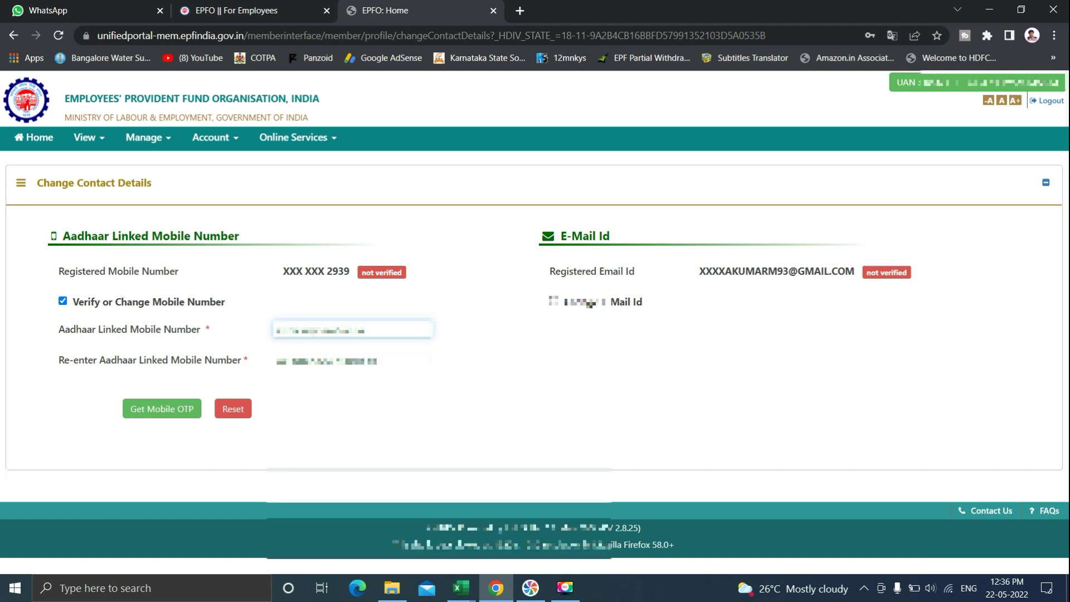
{"action": "type", "text": "9"}
{"action": "type", "text": "8"}
{"action": "type", "text": "765432"}
{"action": "left_click", "coordinate": [428, 360]}
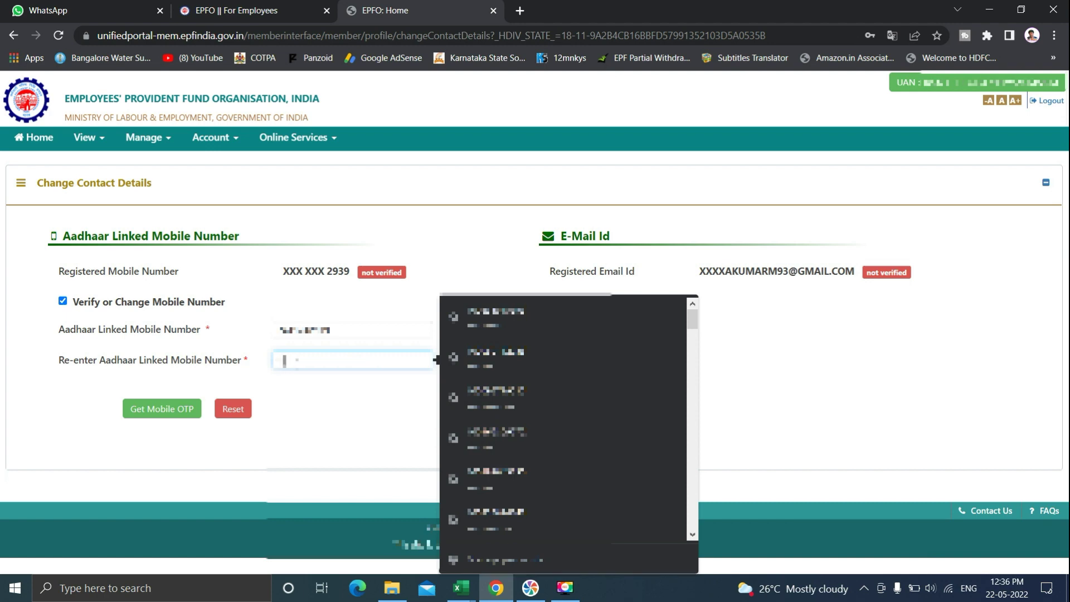
{"action": "left_click", "coordinate": [185, 409]}
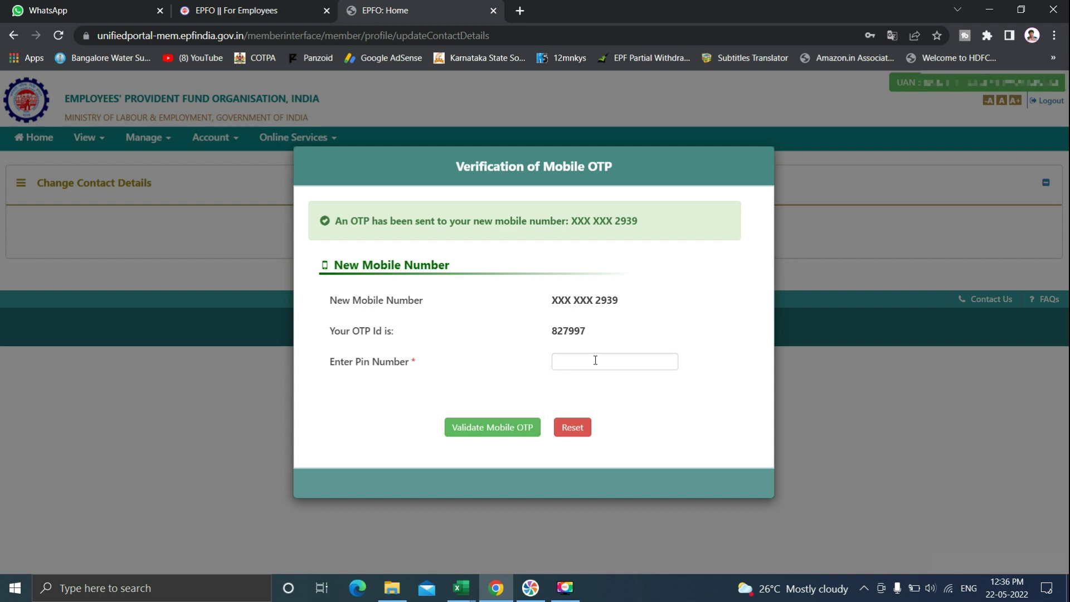
Step: Enter the mobile OTP PIN and submit it with Validate Mobile OTP
{"action": "left_click", "coordinate": [595, 360]}
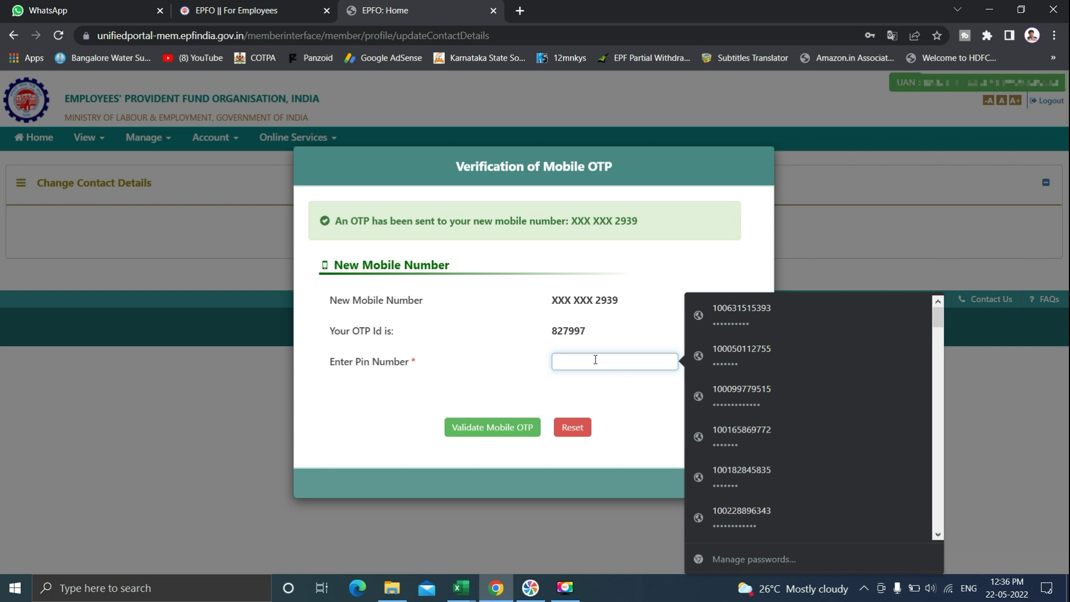
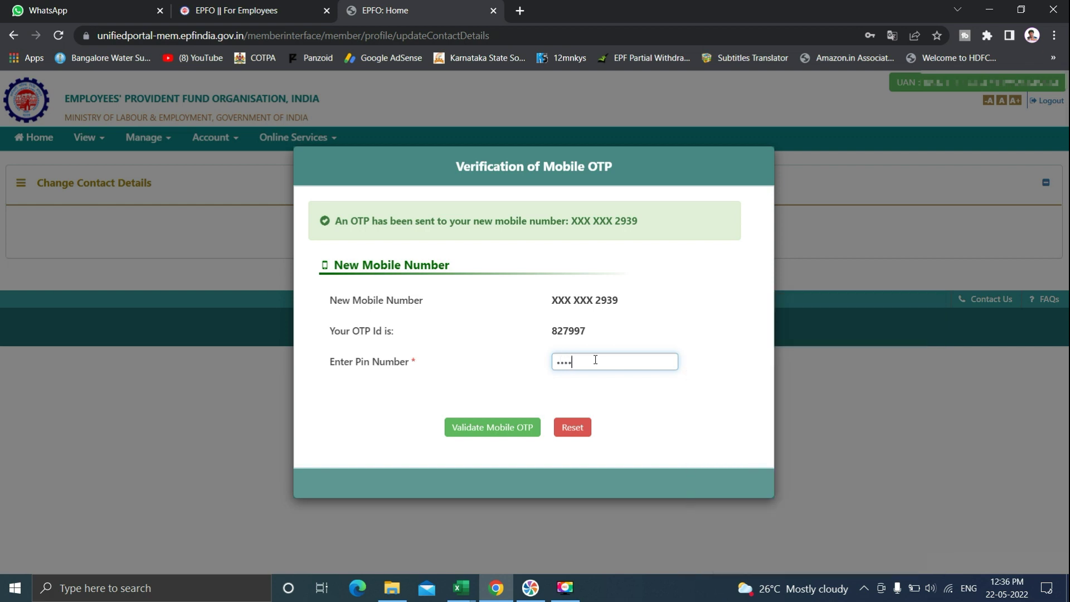
{"action": "left_click", "coordinate": [532, 425]}
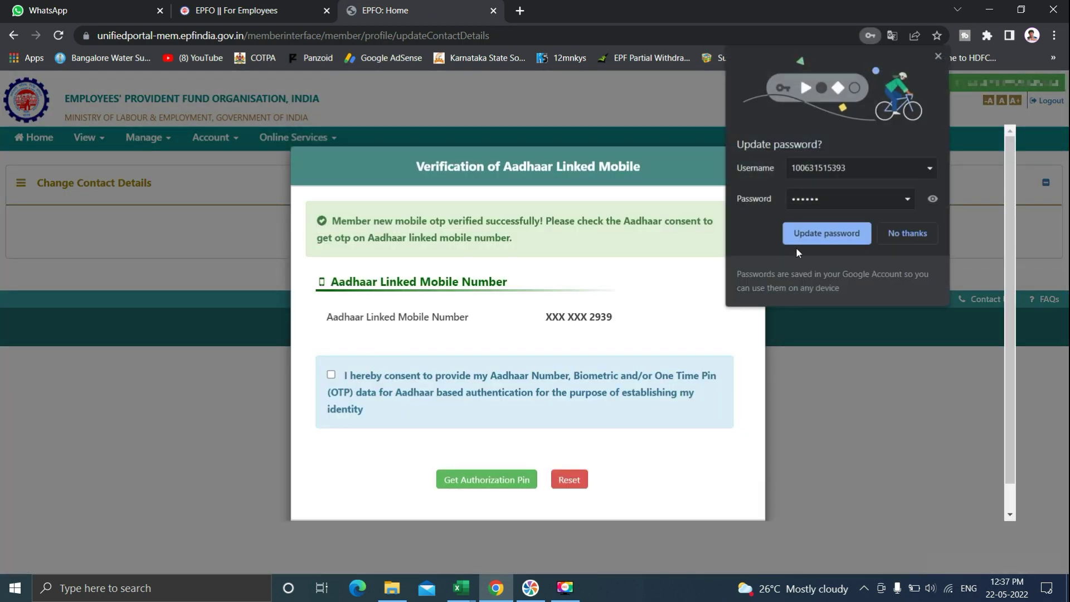
Step: Decline Chrome's password prompt, give Aadhaar consent, and request the authorization PIN
{"action": "left_click", "coordinate": [906, 242]}
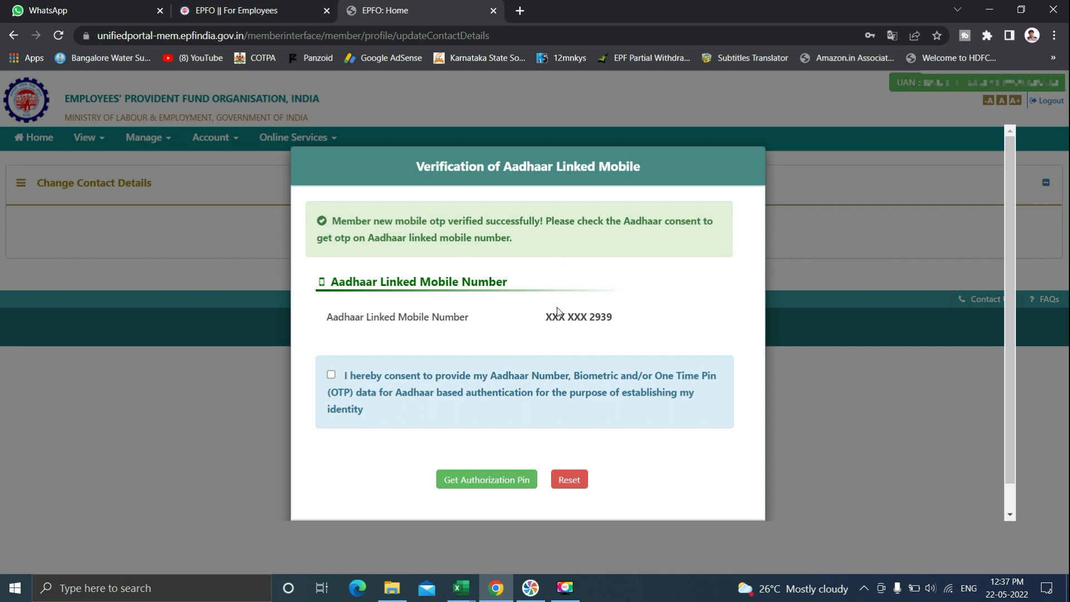
{"action": "left_click", "coordinate": [331, 374]}
{"action": "left_click", "coordinate": [512, 484]}
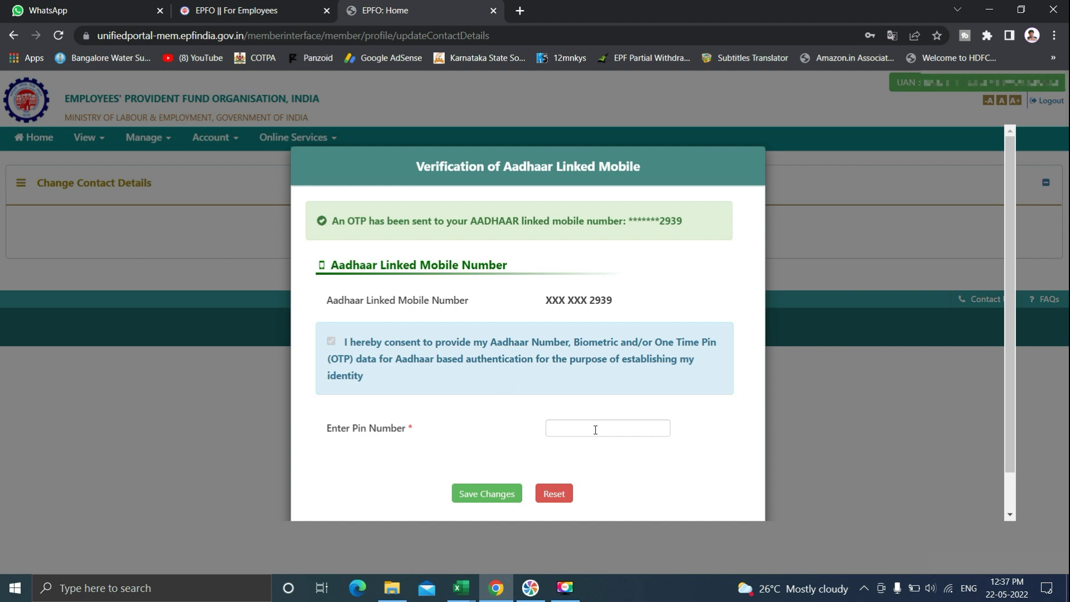
Step: Enter the Aadhaar authorization PIN and save the mobile number change
{"action": "left_click", "coordinate": [594, 430]}
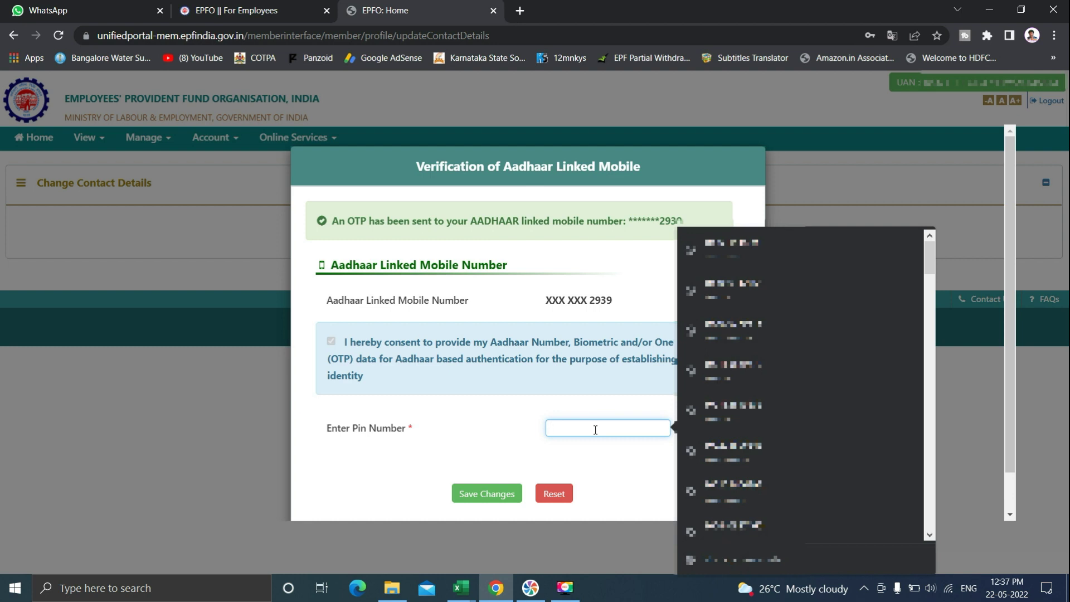
{"action": "type", "text": "******"}
{"action": "left_click", "coordinate": [512, 499]}
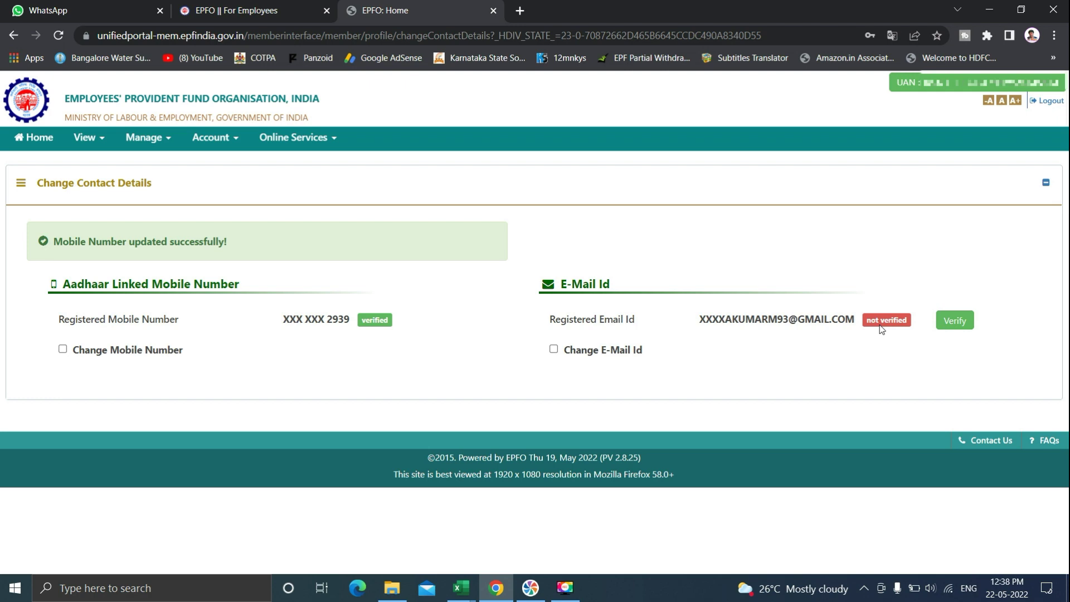
Step: Start verification of the Registered Email Id to send an email OTP
{"action": "left_click", "coordinate": [962, 321]}
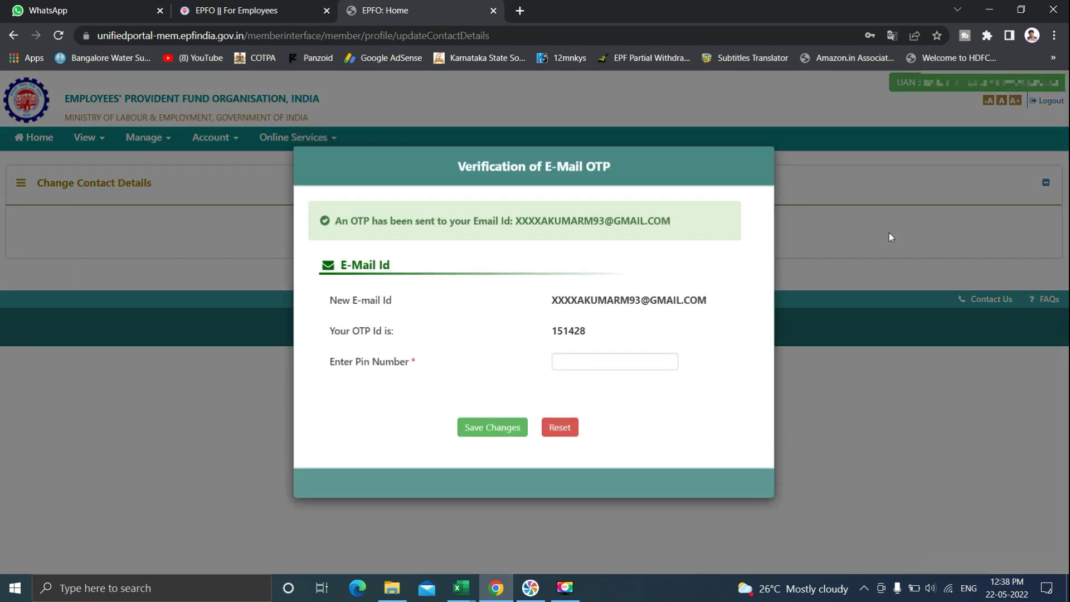
Step: Enter the email OTP PIN and save the email verification
{"action": "left_click", "coordinate": [658, 363]}
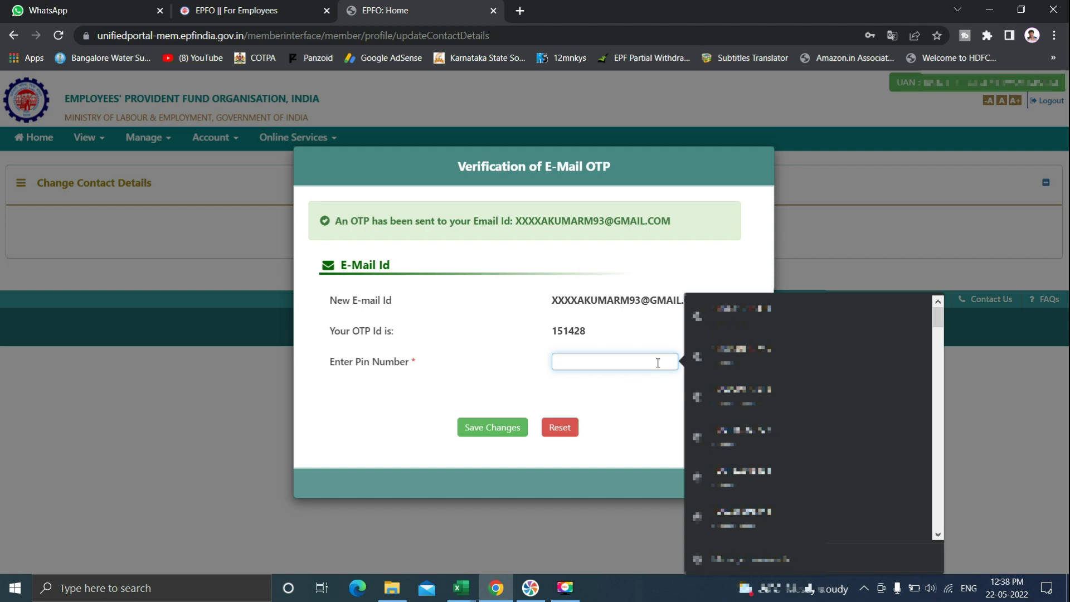
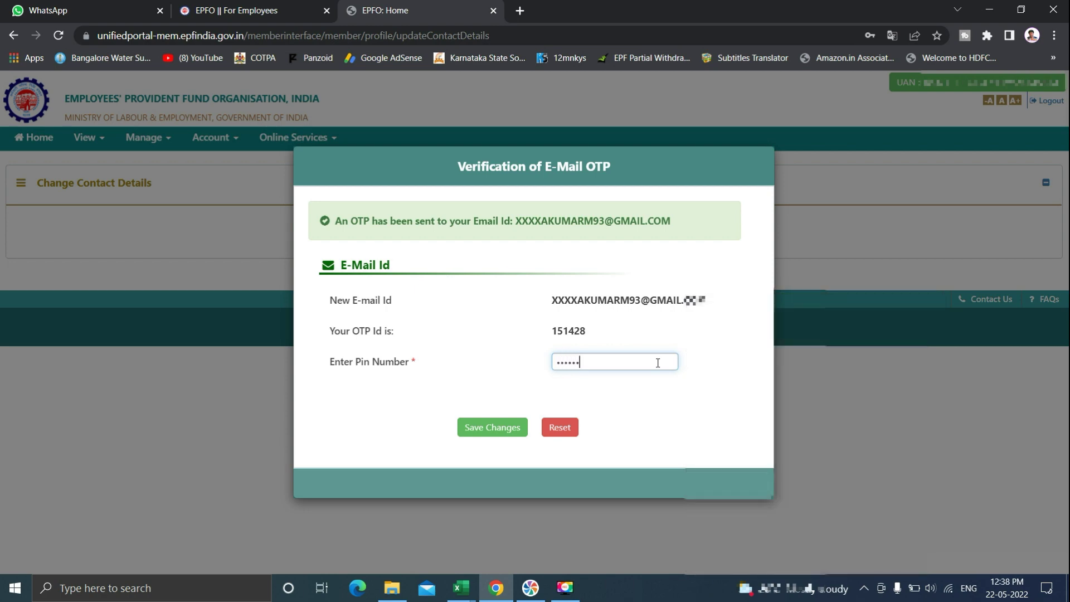
{"action": "left_click", "coordinate": [490, 425]}
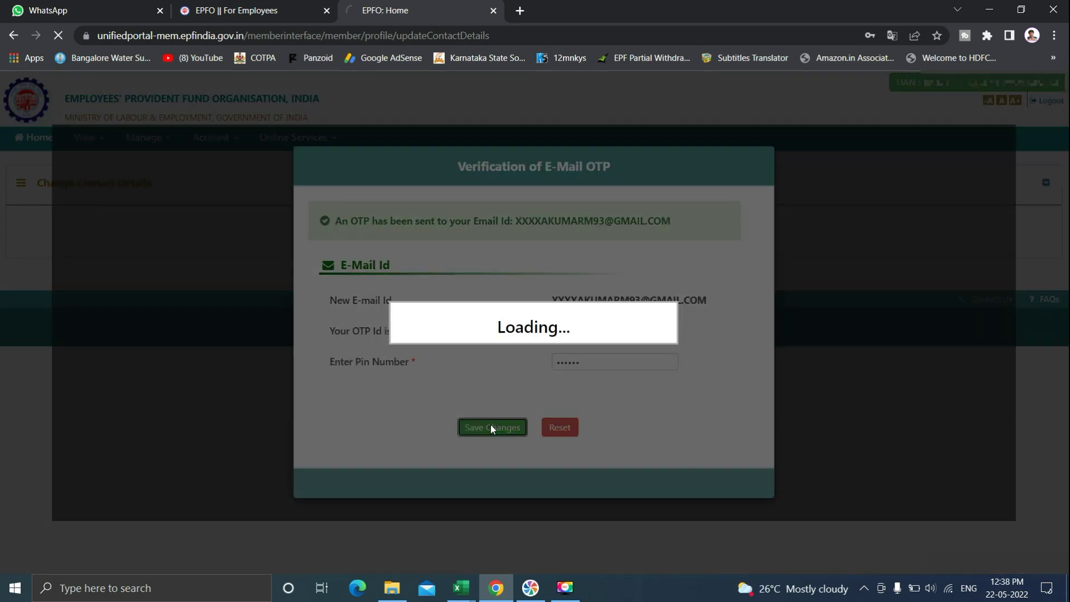